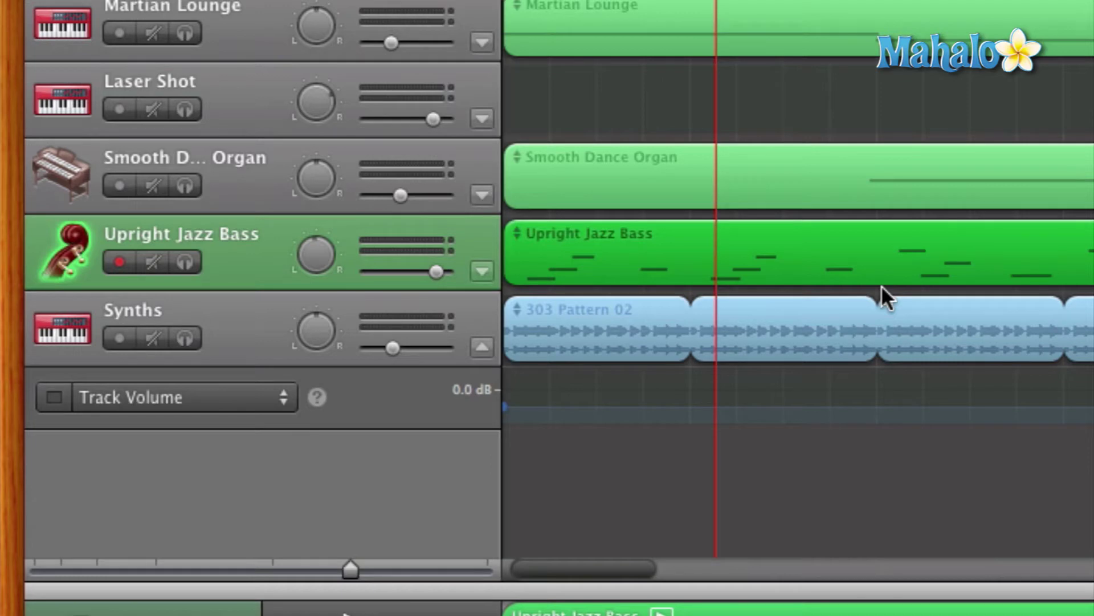
# - Solo the Upright Jazz Bass track and play the song from the start, then stop
pyautogui.click(194, 265)
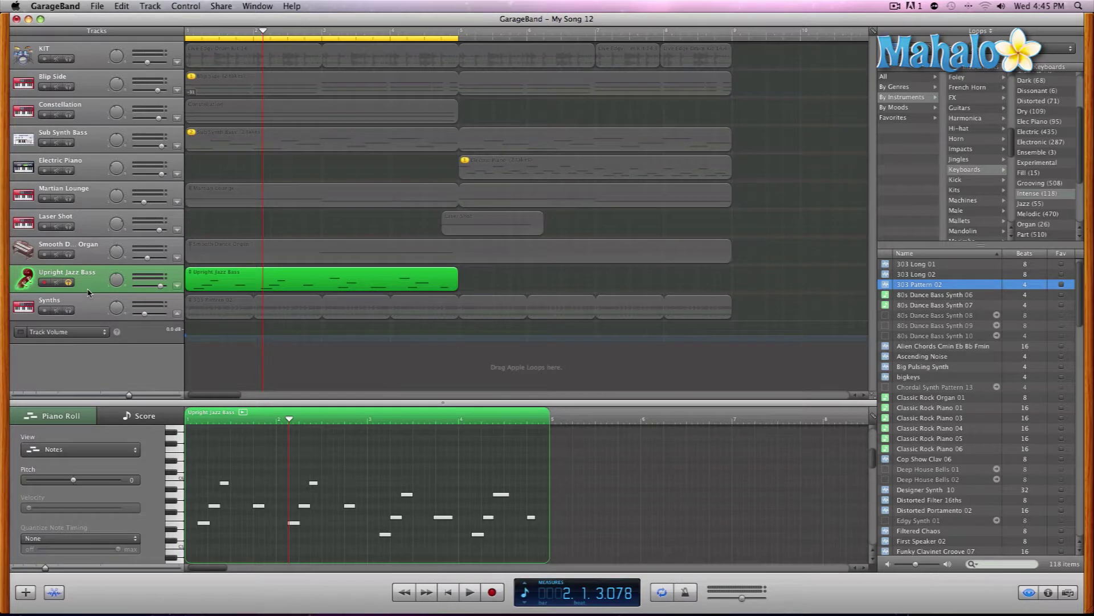
pyautogui.press('Return')
pyautogui.press('space')
pyautogui.press('space')
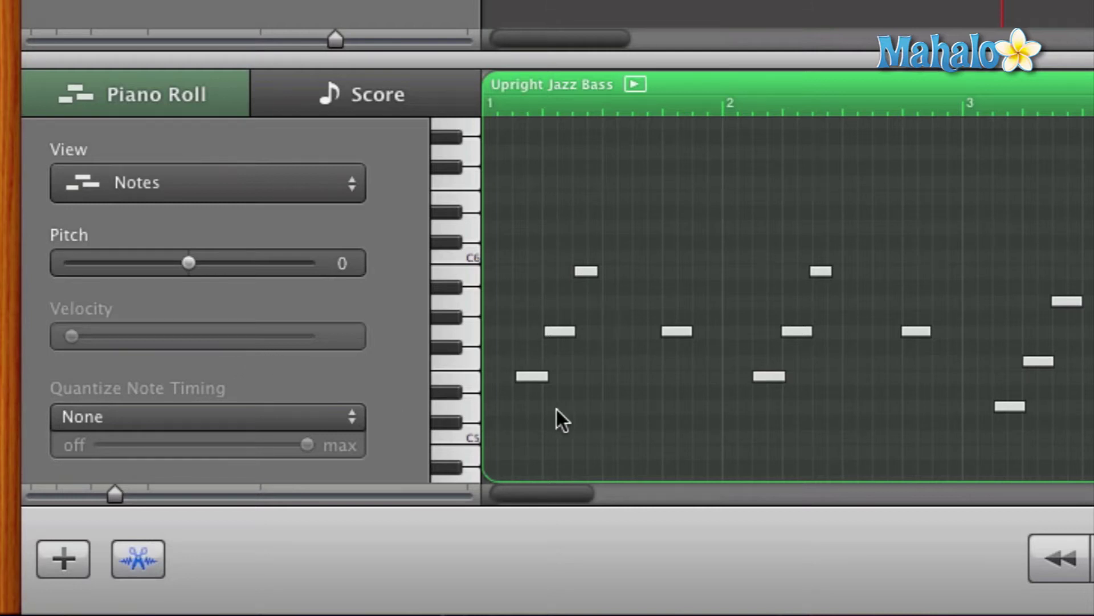
# - Select the first bass note (E5, velocity 107) and try lowering its velocity
pyautogui.click(532, 377)
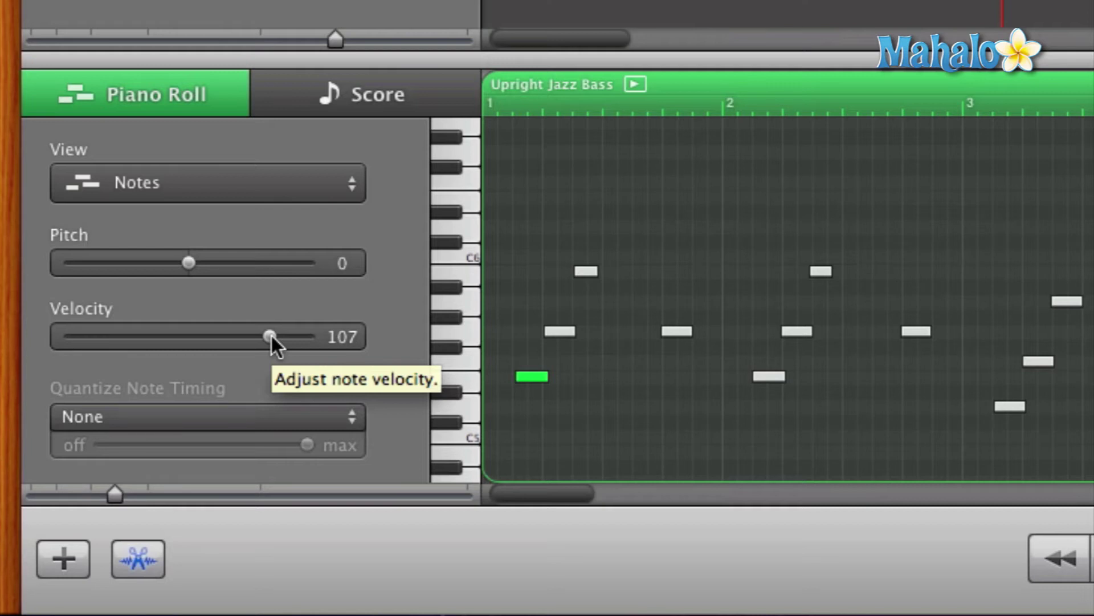
pyautogui.moveTo(271, 336)
pyautogui.mouseDown()
pyautogui.moveTo(134, 333)
pyautogui.moveTo(273, 333)
pyautogui.mouseUp()
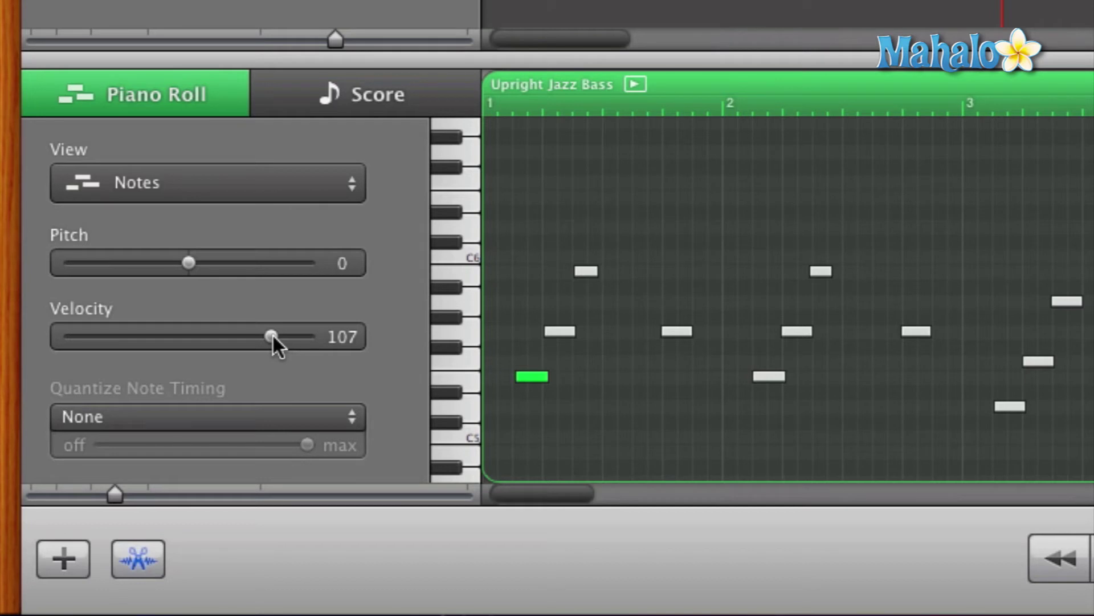
pyautogui.press('Return')
pyautogui.press('space')
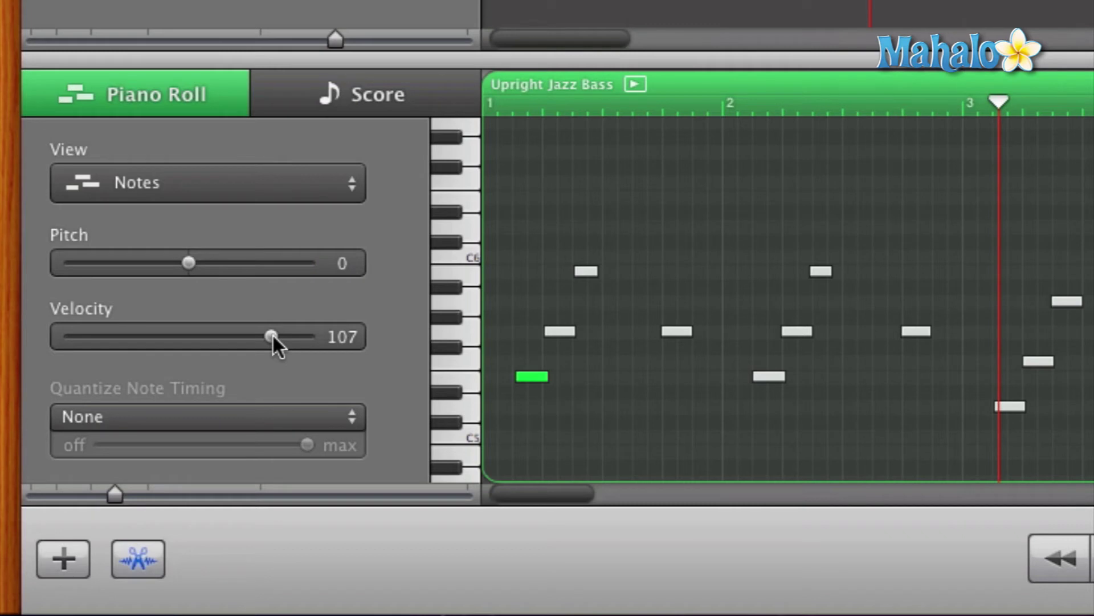
# - Lower the first Upright Jazz Bass note's velocity from 107 to 33
pyautogui.moveTo(273, 334); pyautogui.dragTo(134, 334)
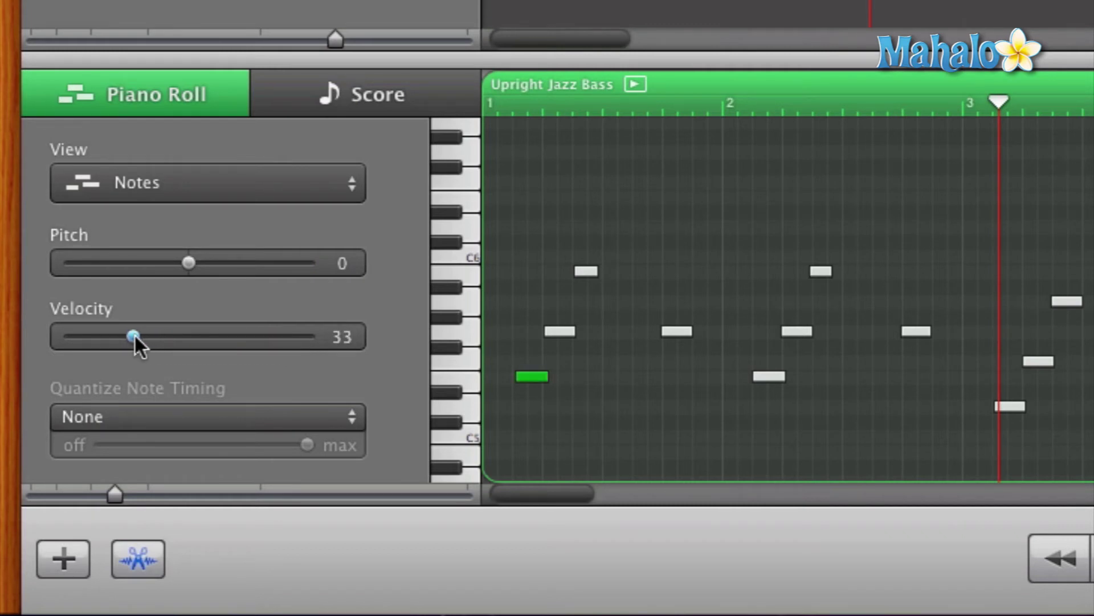